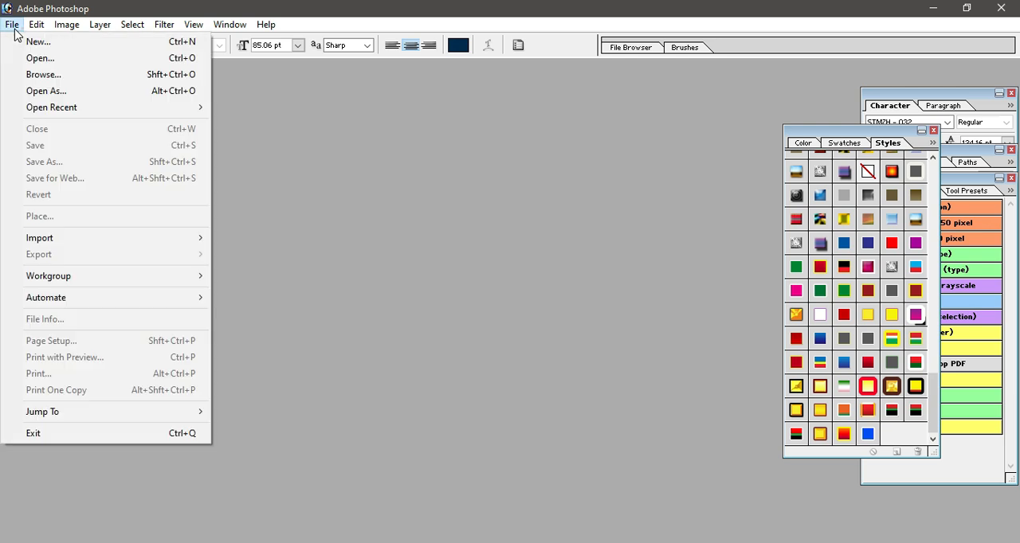
- Create a white RGB document from the 4 x 6 preset at 300 pixels/inch and place its window mid-workspace
{"action": "mouse_move", "coordinate": [66, 112]}
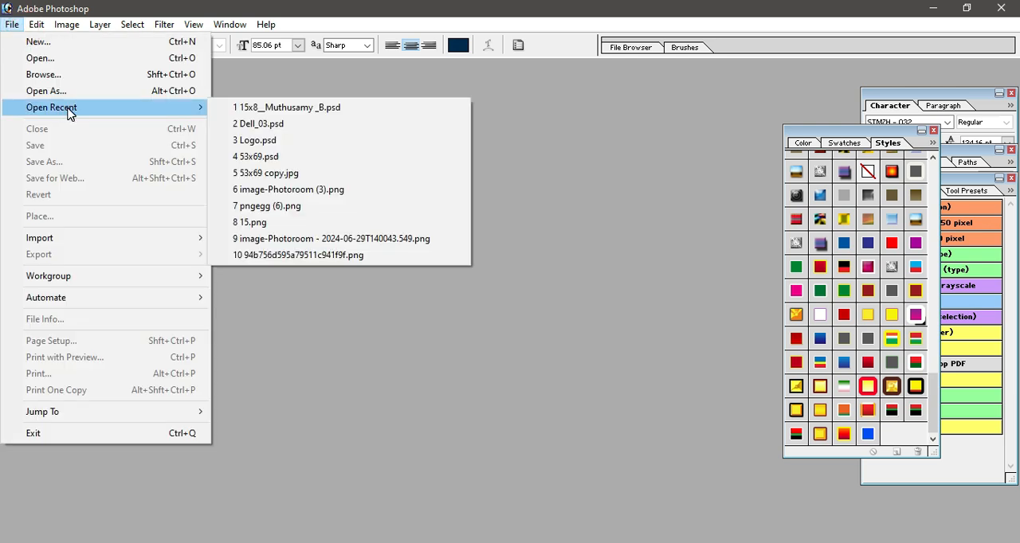
{"action": "left_click", "coordinate": [402, 107]}
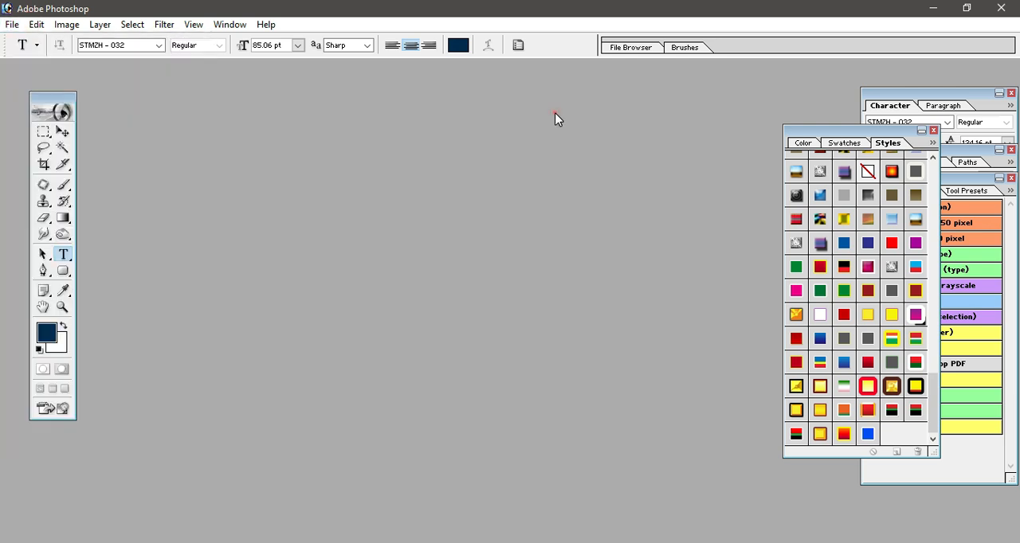
{"action": "left_click", "coordinate": [12, 24]}
{"action": "left_click", "coordinate": [33, 48]}
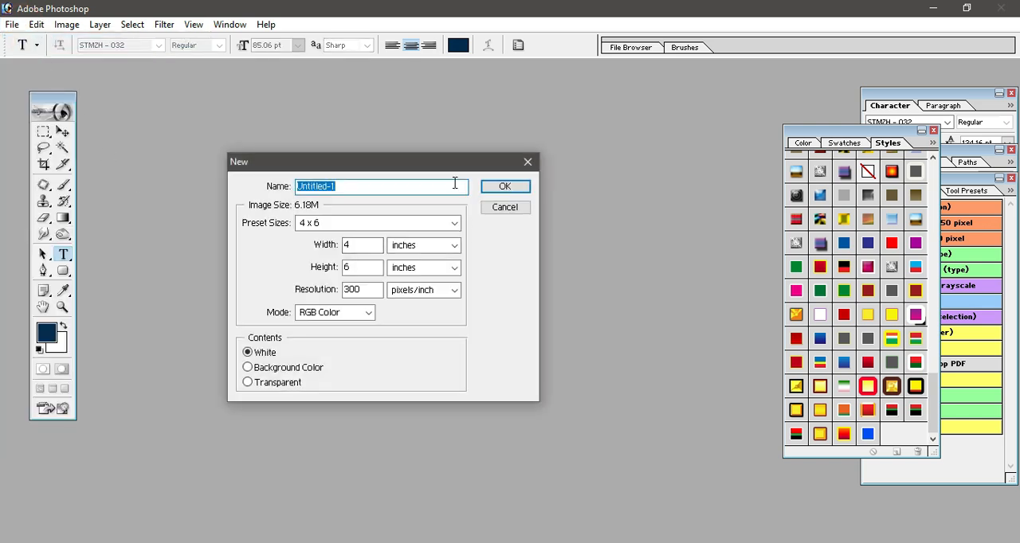
{"action": "left_click_drag", "start_coordinate": [431, 162], "coordinate": [449, 133]}
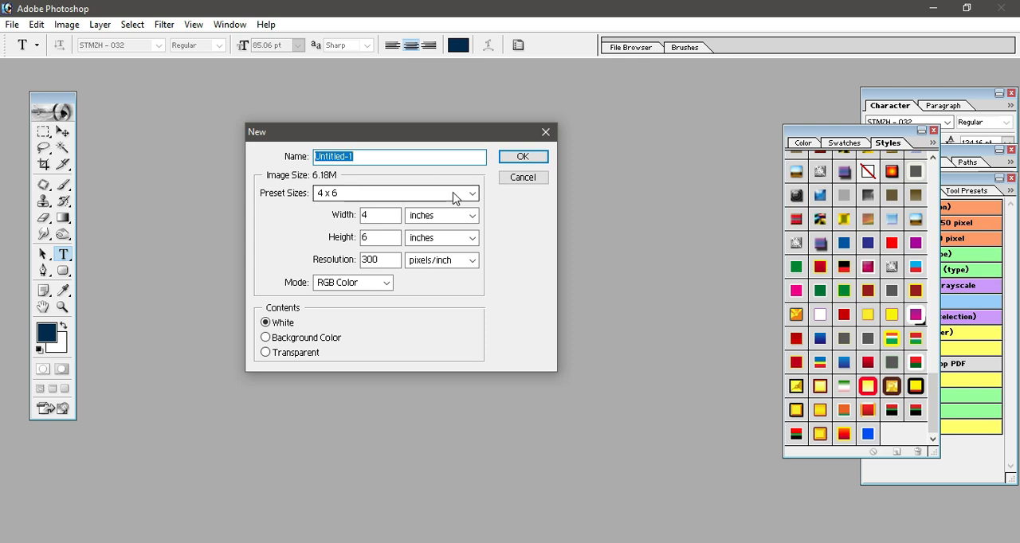
{"action": "left_click", "coordinate": [454, 195]}
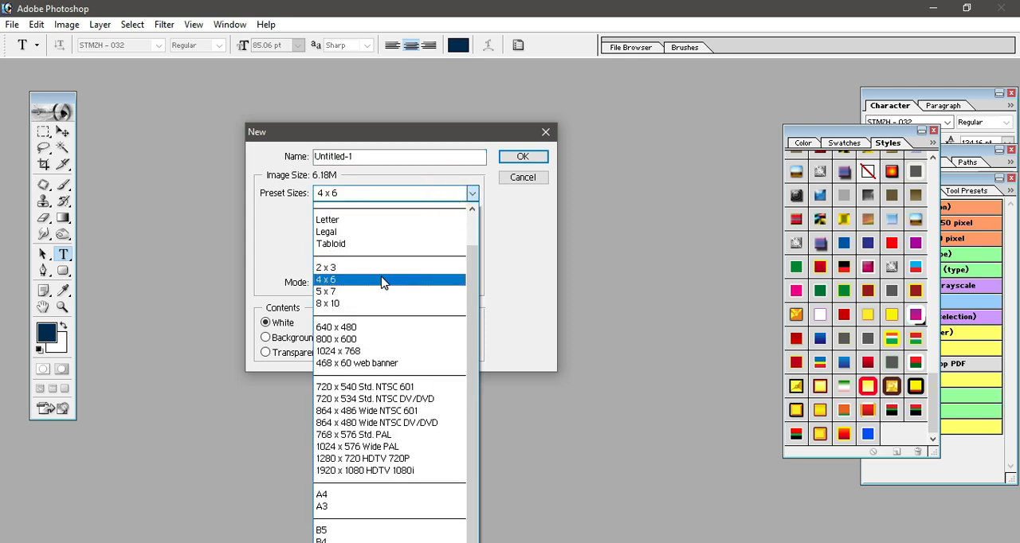
{"action": "left_click", "coordinate": [383, 280]}
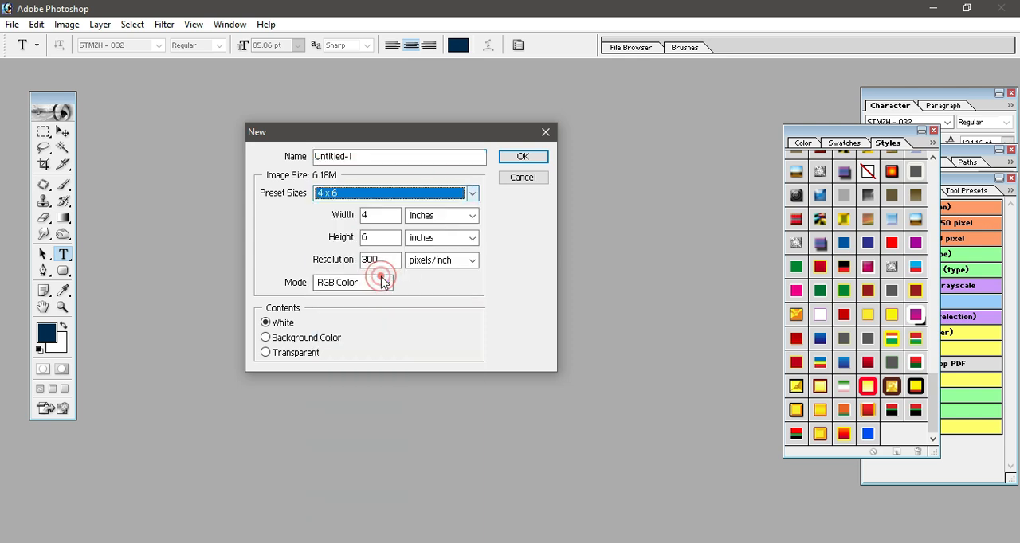
{"action": "left_click", "coordinate": [519, 157]}
{"action": "left_click_drag", "start_coordinate": [146, 79], "coordinate": [465, 112]}
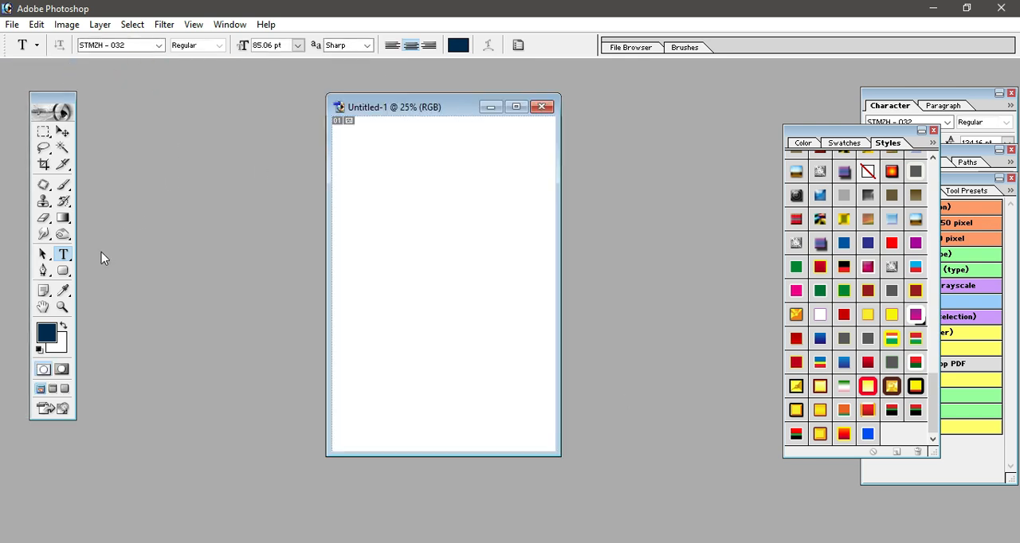
- Add the dark blue text "தமிழ்" in the STMZH - 032 font to the upper part of the page
{"action": "left_click", "coordinate": [63, 137]}
{"action": "left_click", "coordinate": [63, 253]}
{"action": "left_click", "coordinate": [382, 207]}
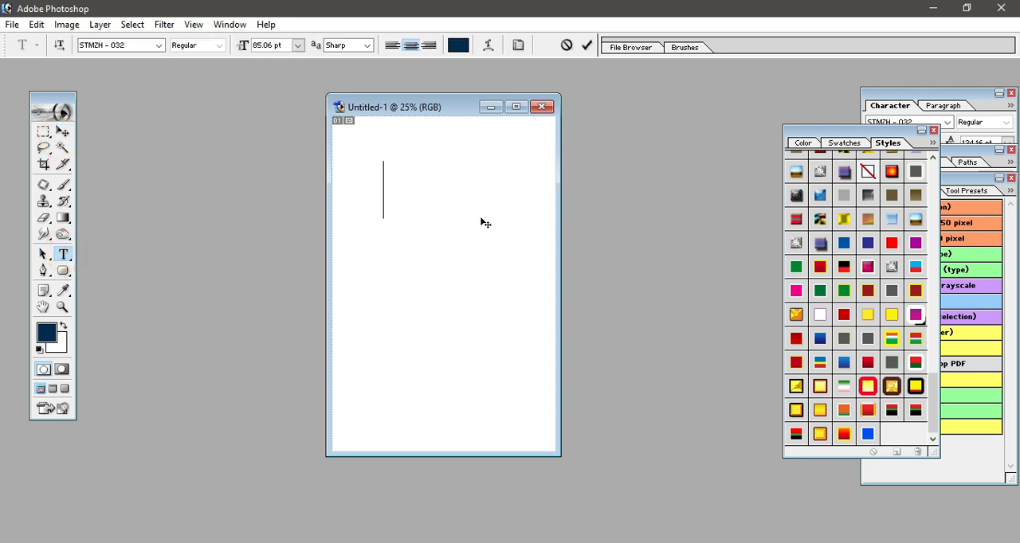
{"action": "type", "text": "தமிழ்"}
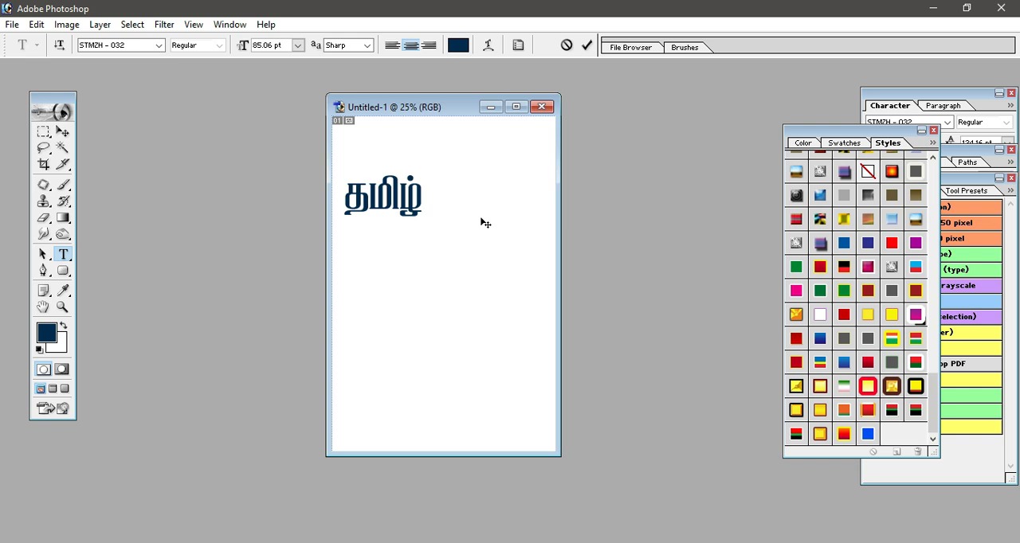
{"action": "left_click_drag", "start_coordinate": [408, 195], "coordinate": [448, 213]}
{"action": "key", "text": "ctrl+Return"}
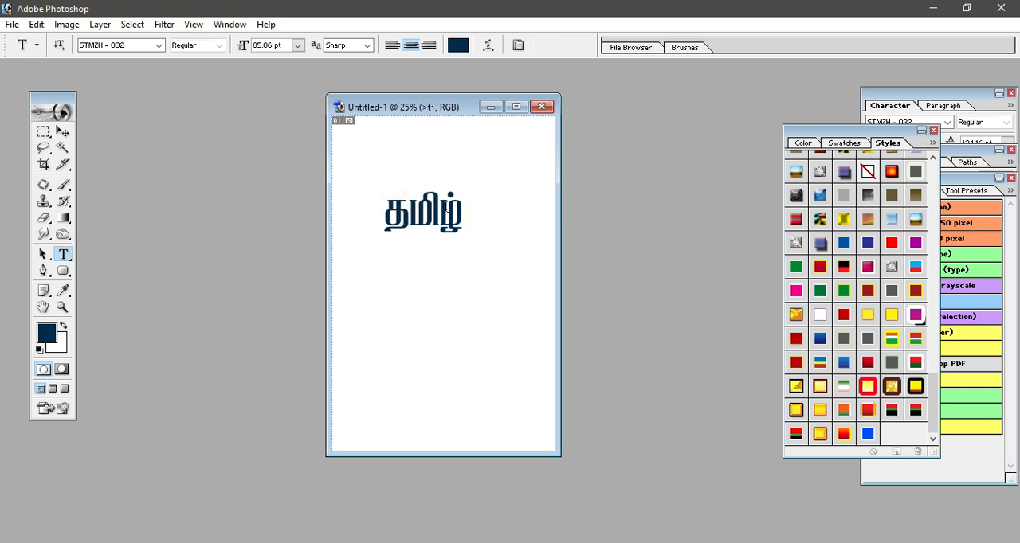
- Maximize the document window at 50% zoom and make the Tamil text layer active for moving
{"action": "left_click", "coordinate": [515, 106]}
{"action": "key", "text": "ctrl+plus"}
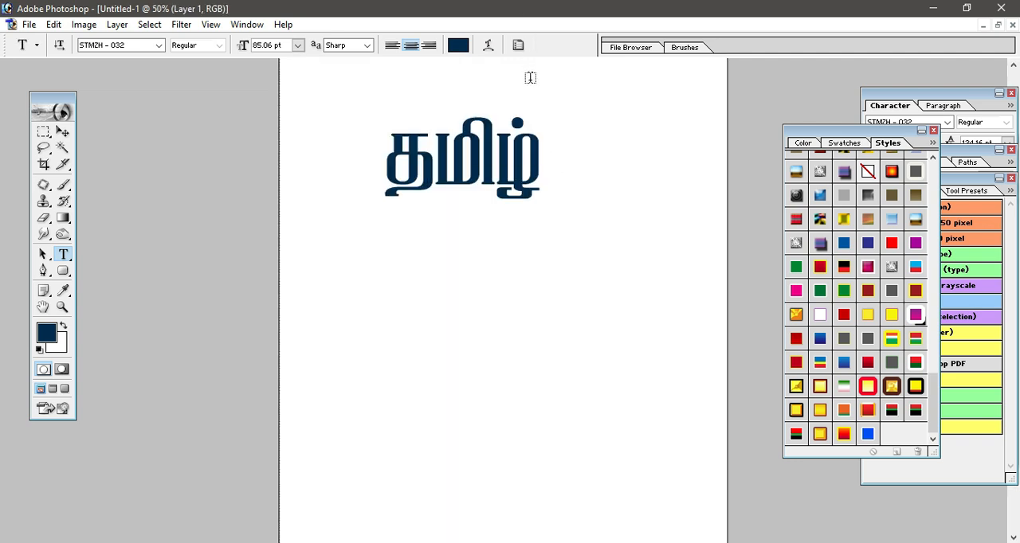
{"action": "right_click", "coordinate": [517, 122], "text": "ctrl"}
{"action": "left_click", "coordinate": [531, 126]}
{"action": "left_click", "coordinate": [513, 131]}
{"action": "left_click", "coordinate": [63, 131]}
{"action": "right_click", "coordinate": [443, 141]}
{"action": "left_click", "coordinate": [449, 146]}
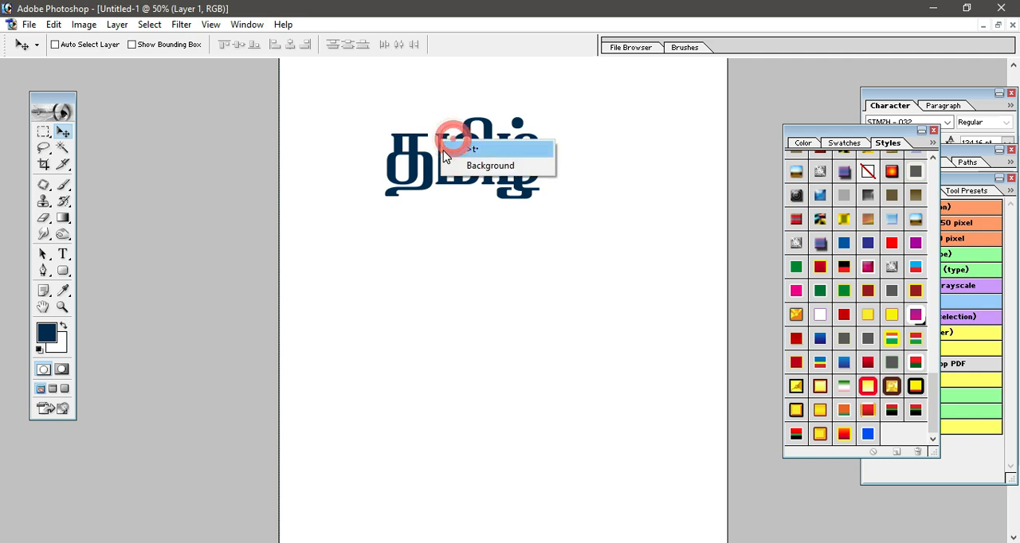
- Enlarge the Tamil text to about one and a half times its size and position it near the page's upper centre
{"action": "left_click_drag", "start_coordinate": [448, 148], "coordinate": [479, 187]}
{"action": "key", "text": "ctrl+t"}
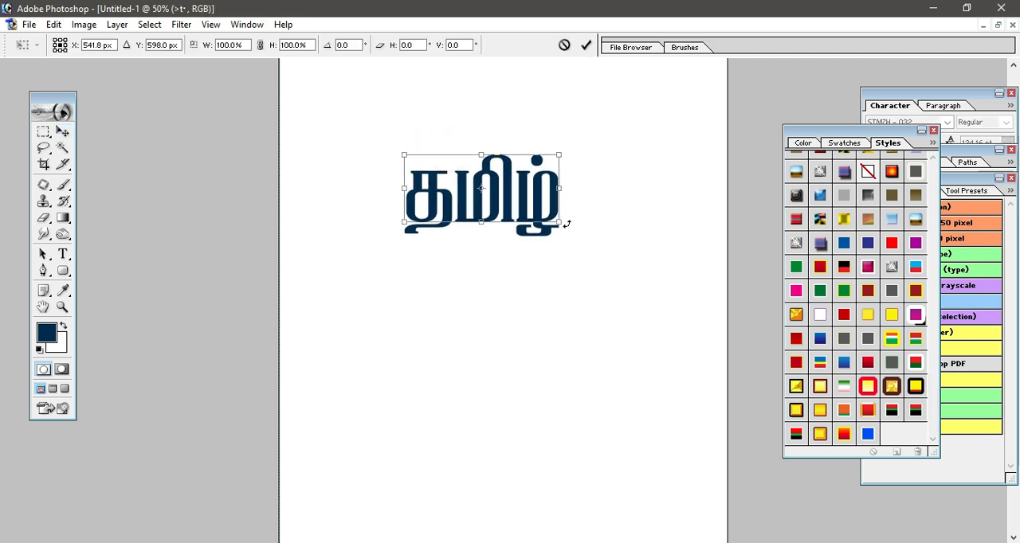
{"action": "left_click_drag", "start_coordinate": [562, 227], "coordinate": [636, 290]}
{"action": "key", "text": "Return"}
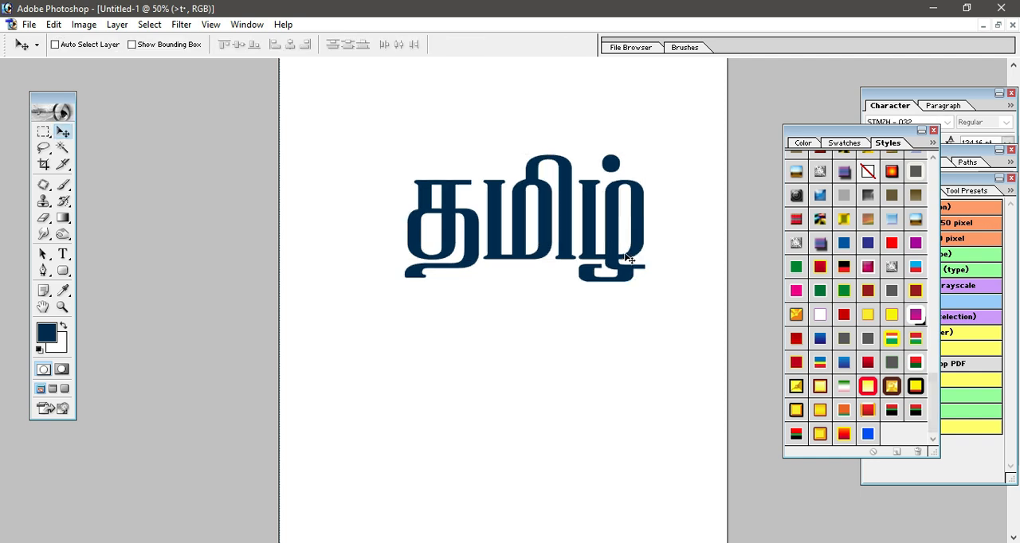
{"action": "left_click_drag", "start_coordinate": [619, 244], "coordinate": [584, 253]}
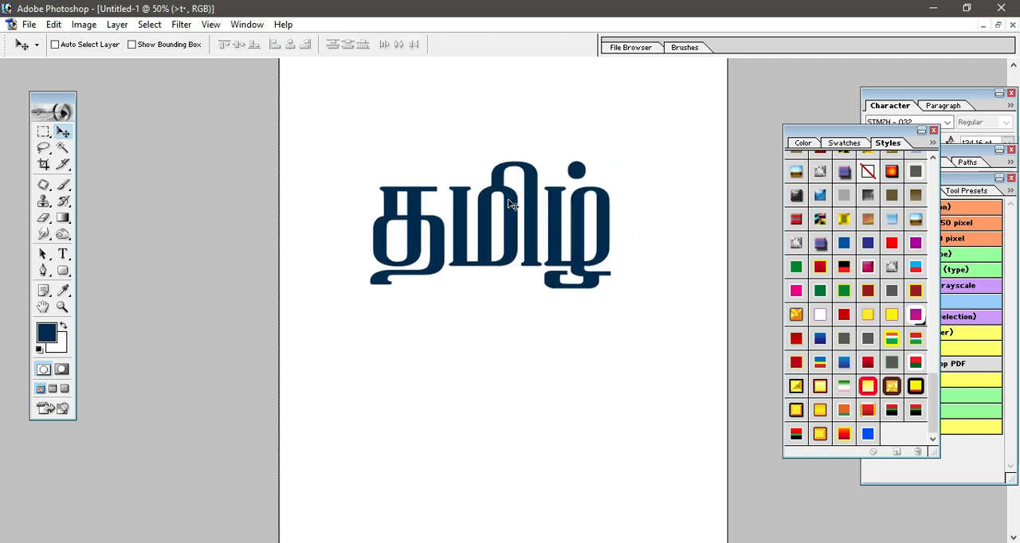
{"action": "left_click", "coordinate": [117, 27]}
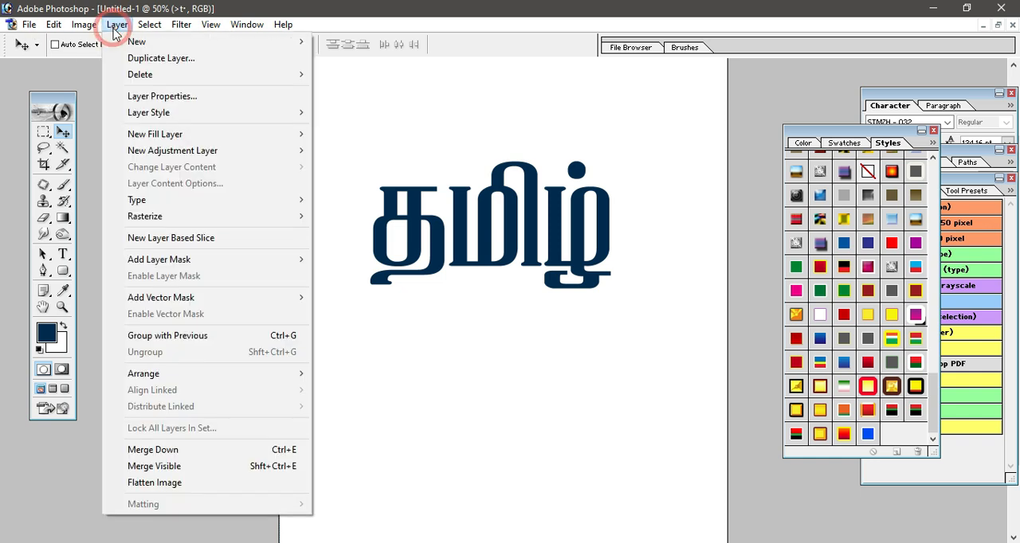
{"action": "mouse_move", "coordinate": [148, 112]}
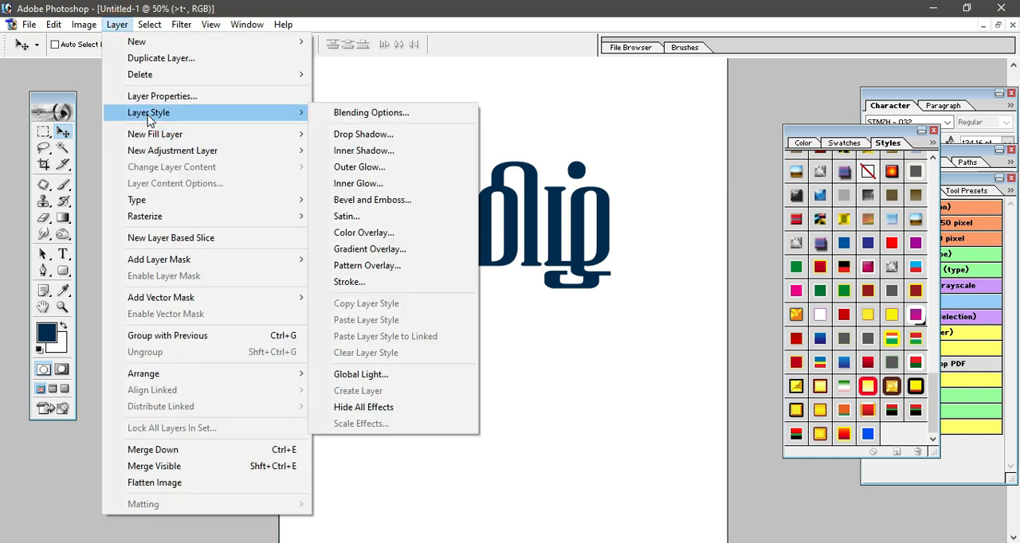
{"action": "left_click", "coordinate": [369, 238]}
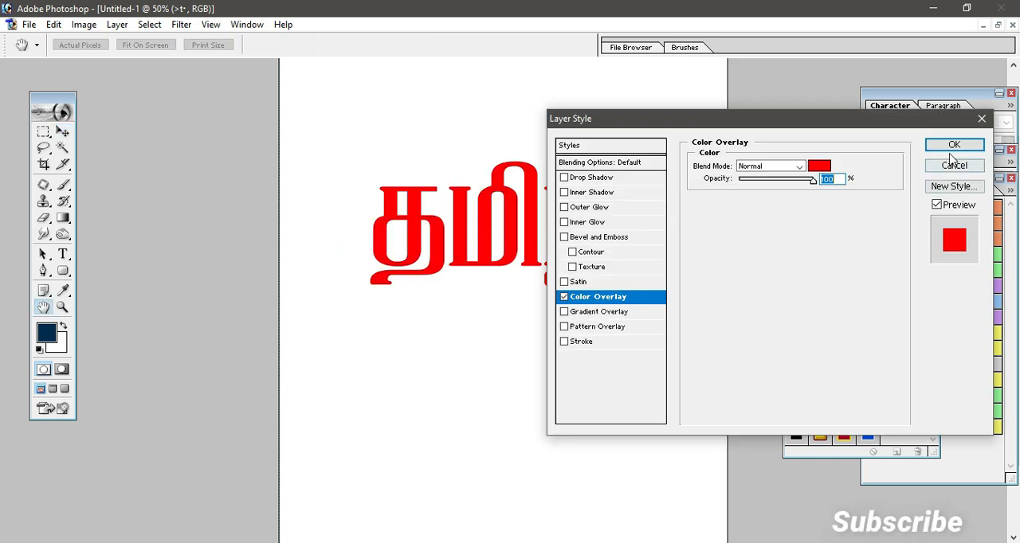
{"action": "left_click", "coordinate": [979, 121]}
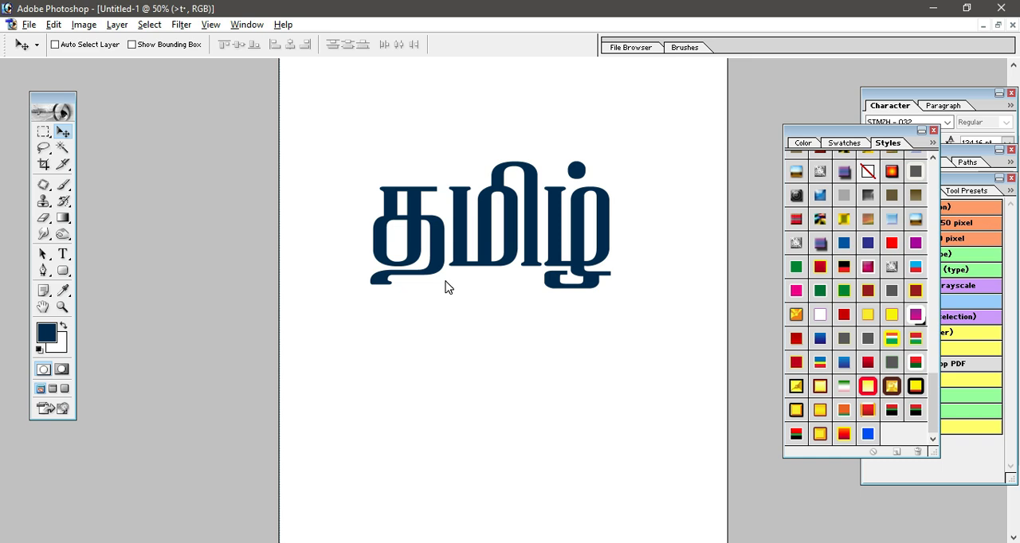
- Apply a Color Overlay layer style to the text in dark blue 054372 with Normal blending at 100% opacity
{"action": "key", "text": "alt+l"}
{"action": "key", "text": "y"}
{"action": "key", "text": "n"}
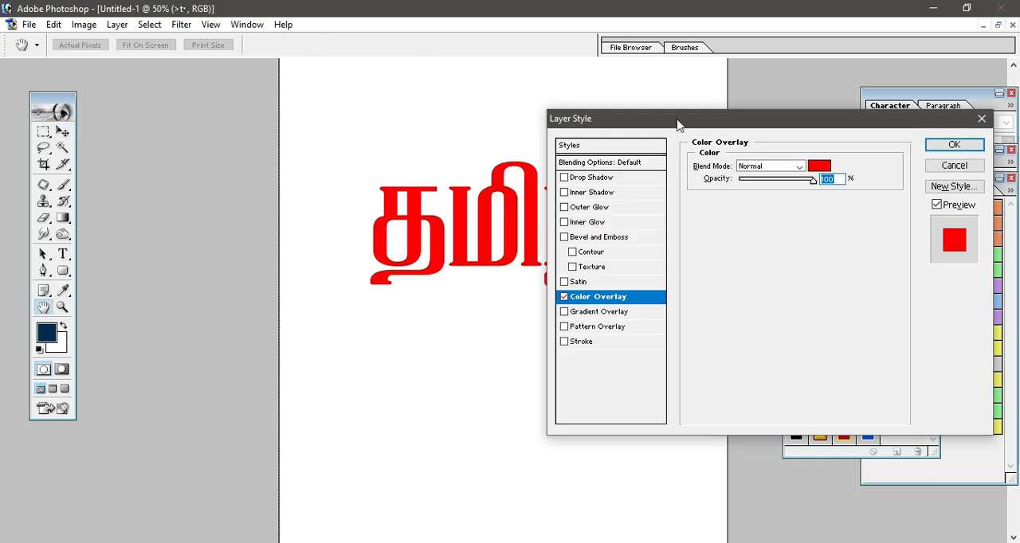
{"action": "left_click_drag", "start_coordinate": [677, 123], "coordinate": [731, 136]}
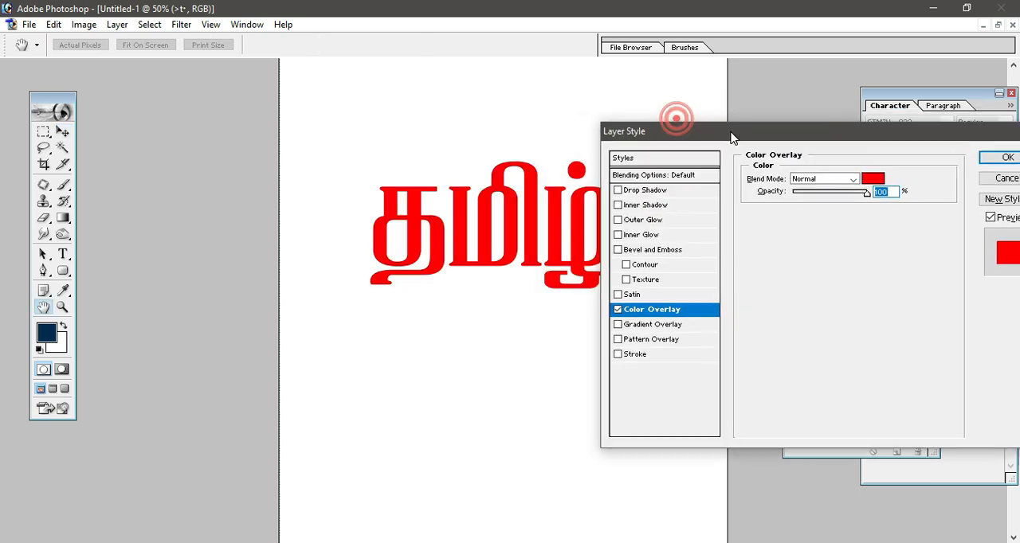
{"action": "left_click", "coordinate": [873, 185]}
{"action": "left_click_drag", "start_coordinate": [760, 226], "coordinate": [798, 163]}
{"action": "left_click", "coordinate": [846, 274]}
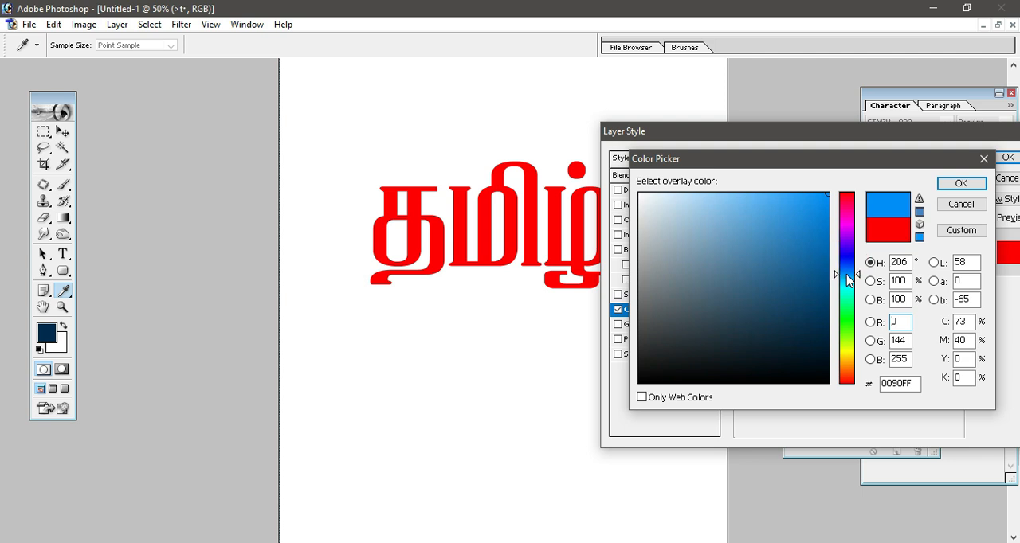
{"action": "left_click", "coordinate": [820, 298]}
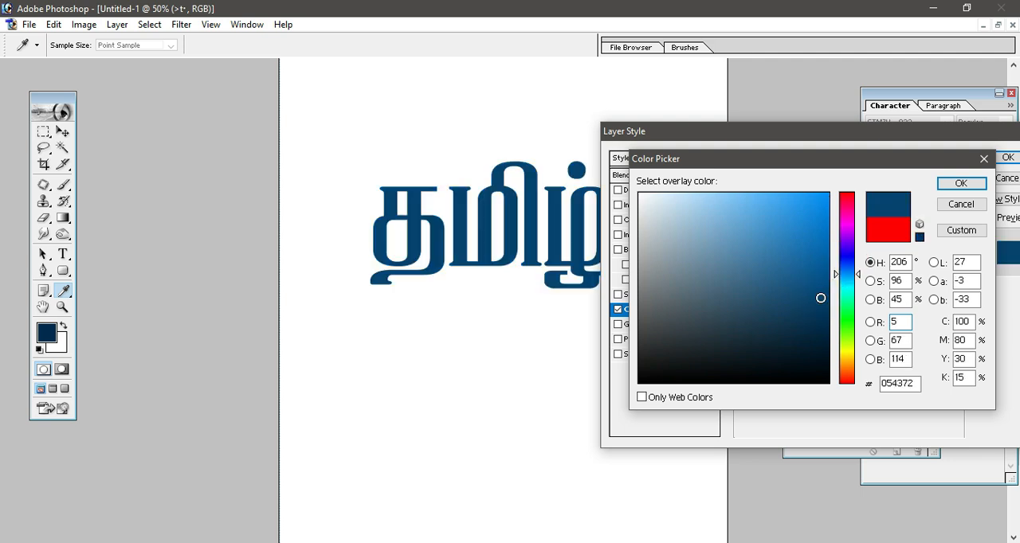
{"action": "left_click", "coordinate": [976, 183]}
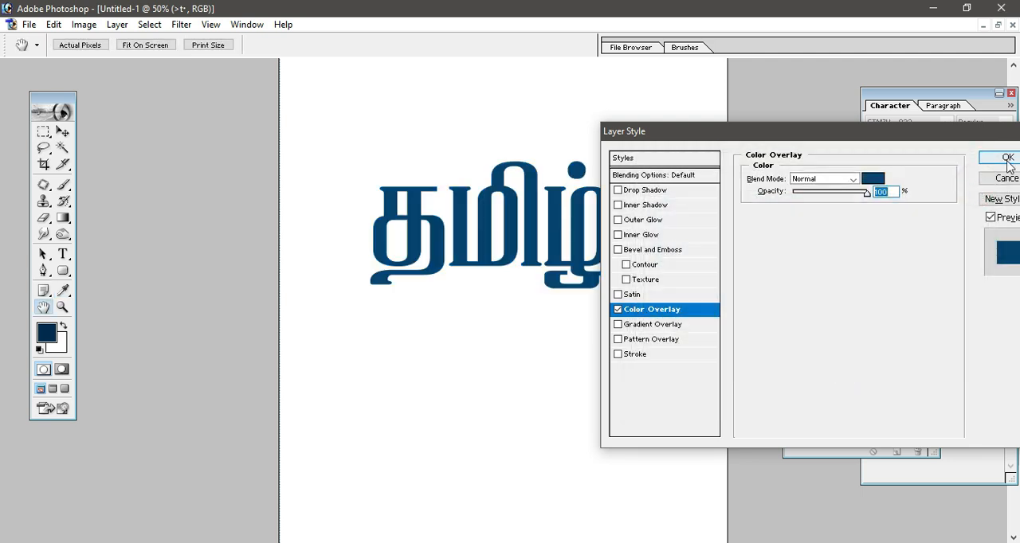
{"action": "left_click", "coordinate": [1007, 159]}
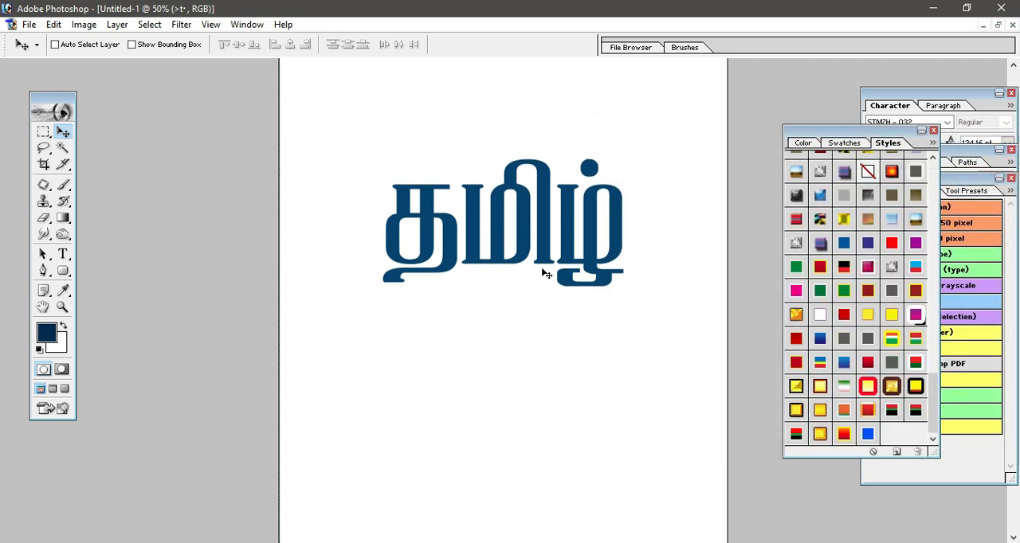
{"action": "right_click", "coordinate": [542, 241]}
{"action": "left_click", "coordinate": [556, 247]}
{"action": "right_click", "coordinate": [423, 196]}
{"action": "left_click", "coordinate": [444, 205]}
{"action": "right_click", "coordinate": [425, 209]}
{"action": "left_click", "coordinate": [436, 218]}
{"action": "left_click", "coordinate": [445, 227]}
- Add a 4 px red outside Stroke to the text's layer style and move the text slightly left
{"action": "key", "text": "alt+l"}
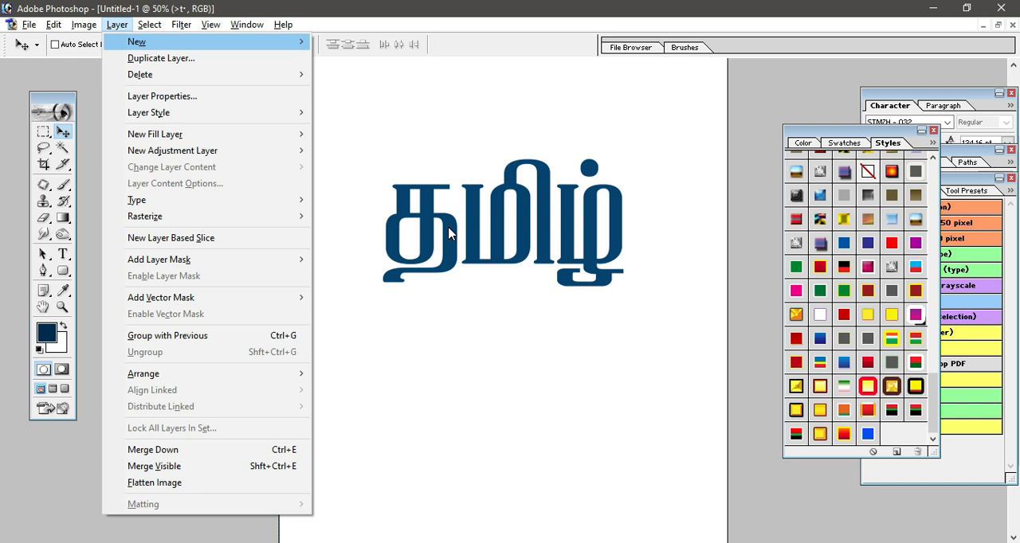
{"action": "key", "text": "y"}
{"action": "key", "text": "Return"}
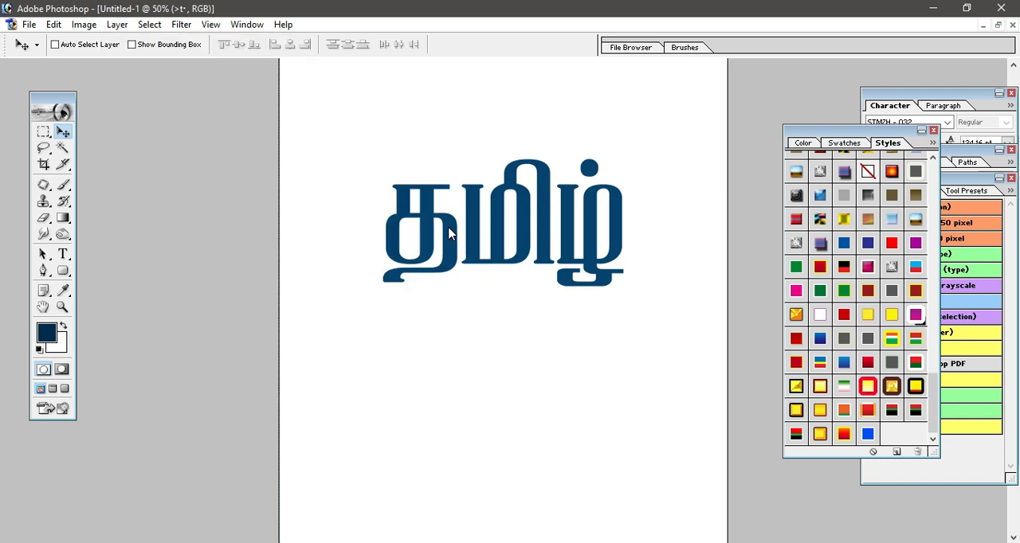
{"action": "left_click_drag", "start_coordinate": [719, 130], "coordinate": [487, 216]}
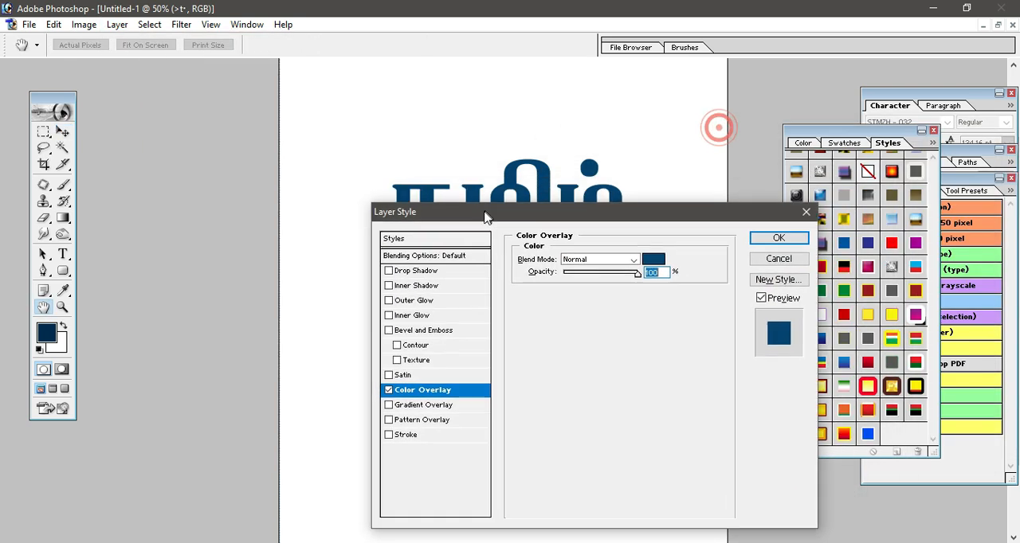
{"action": "left_click_drag", "start_coordinate": [650, 212], "coordinate": [807, 166]}
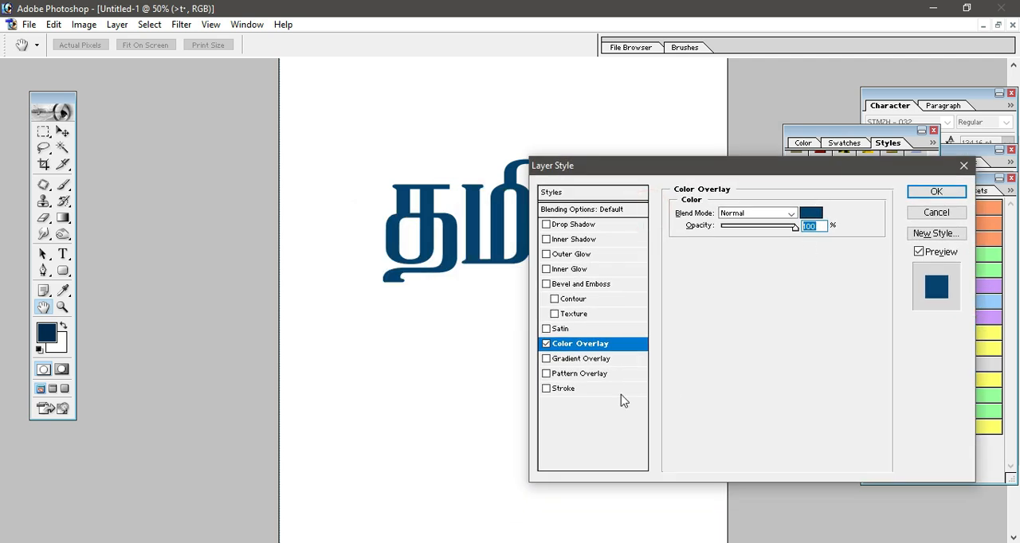
{"action": "left_click", "coordinate": [547, 388]}
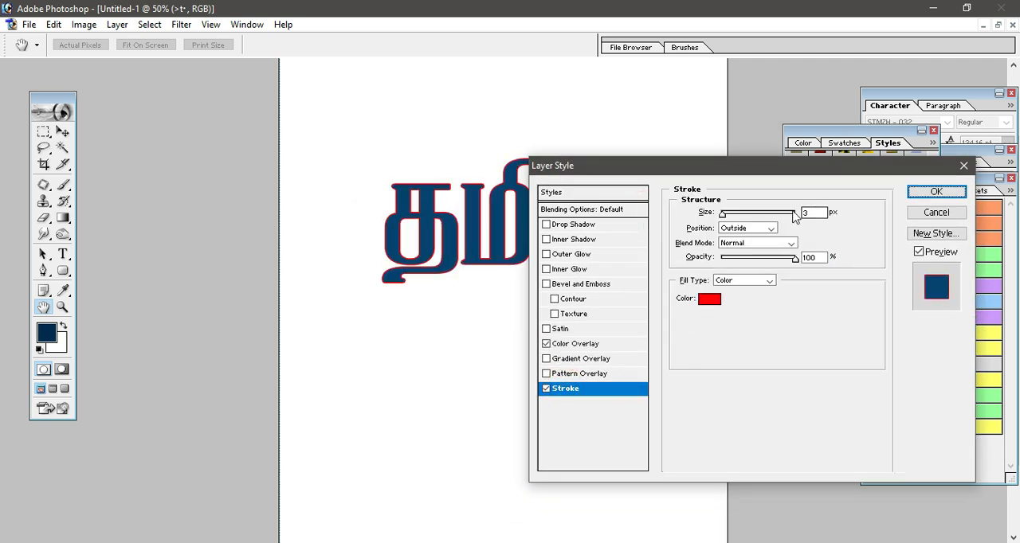
{"action": "left_click", "coordinate": [722, 215]}
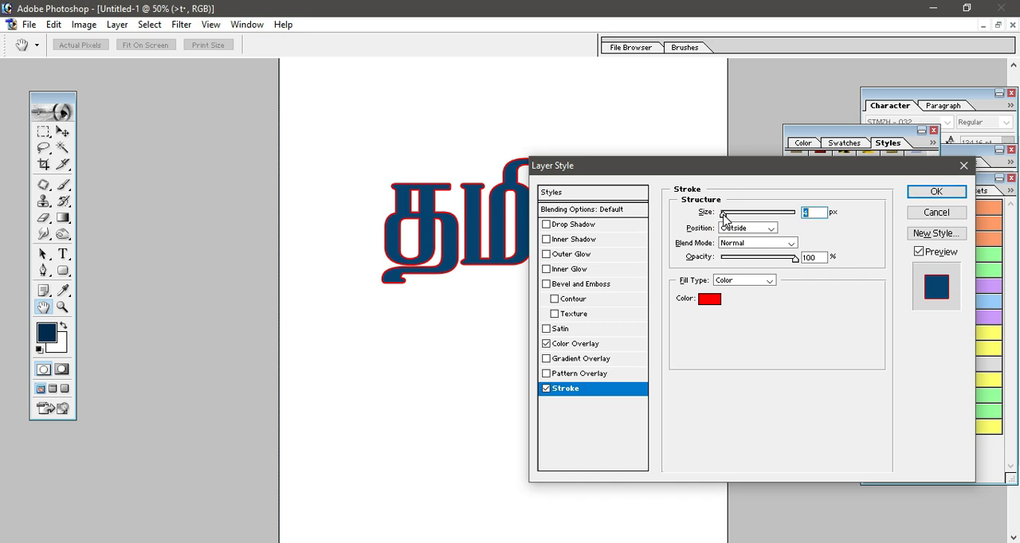
{"action": "left_click", "coordinate": [936, 191]}
{"action": "right_click", "coordinate": [539, 239]}
{"action": "left_click", "coordinate": [557, 243]}
{"action": "left_click_drag", "start_coordinate": [550, 240], "coordinate": [536, 239]}
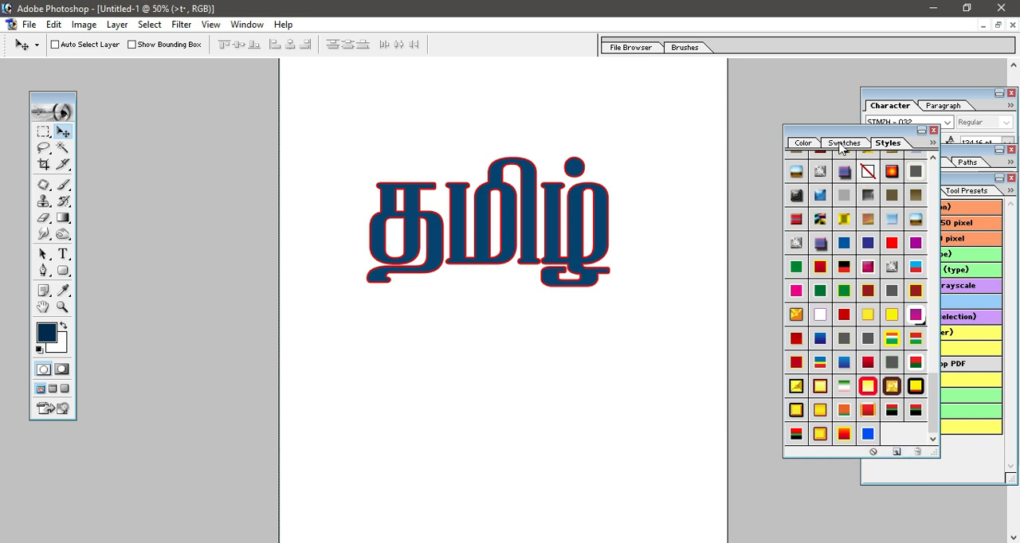
- Collapse the Styles palette and expand it to full height to show its preset styles
{"action": "left_click", "coordinate": [246, 25]}
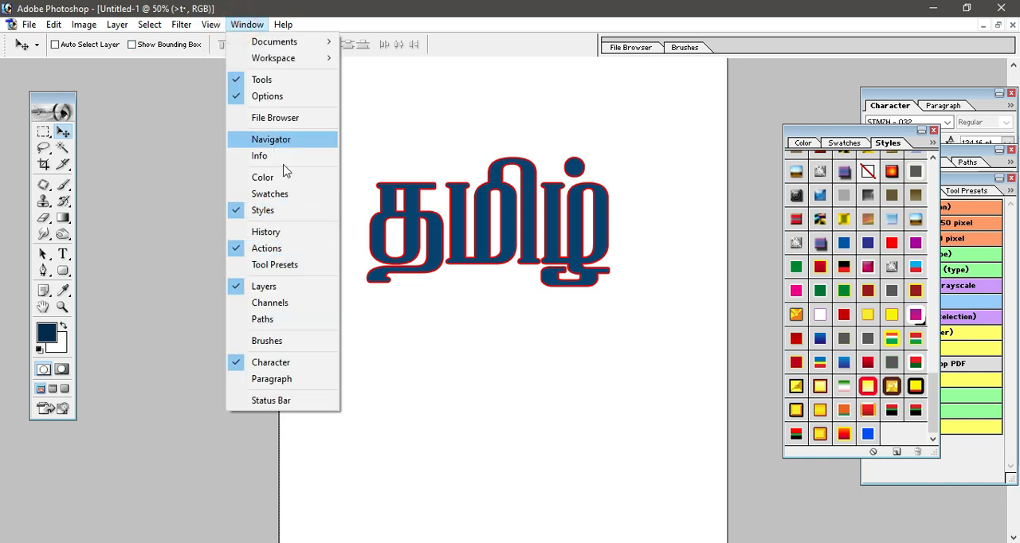
{"action": "left_click", "coordinate": [836, 139]}
{"action": "double_click", "coordinate": [836, 139]}
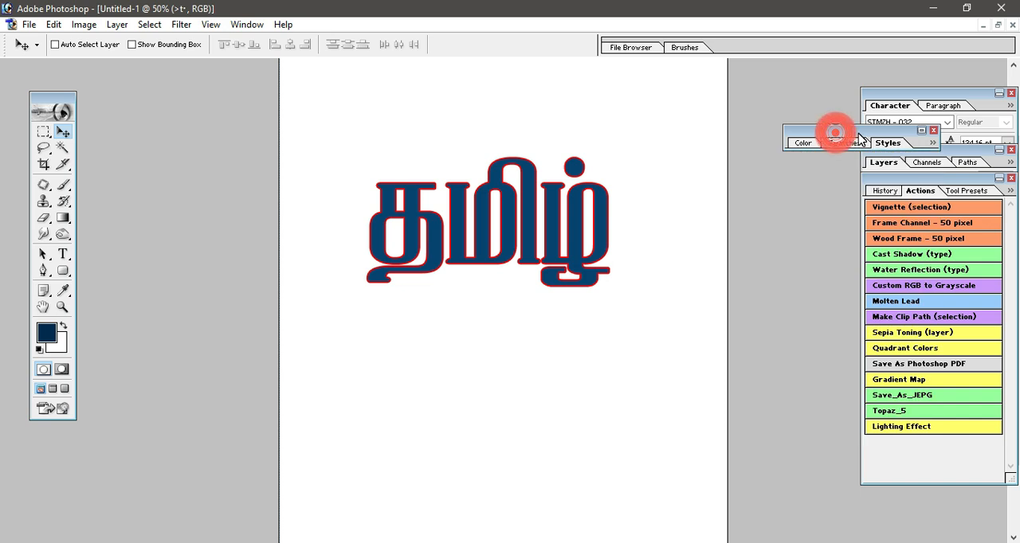
{"action": "left_click", "coordinate": [922, 132]}
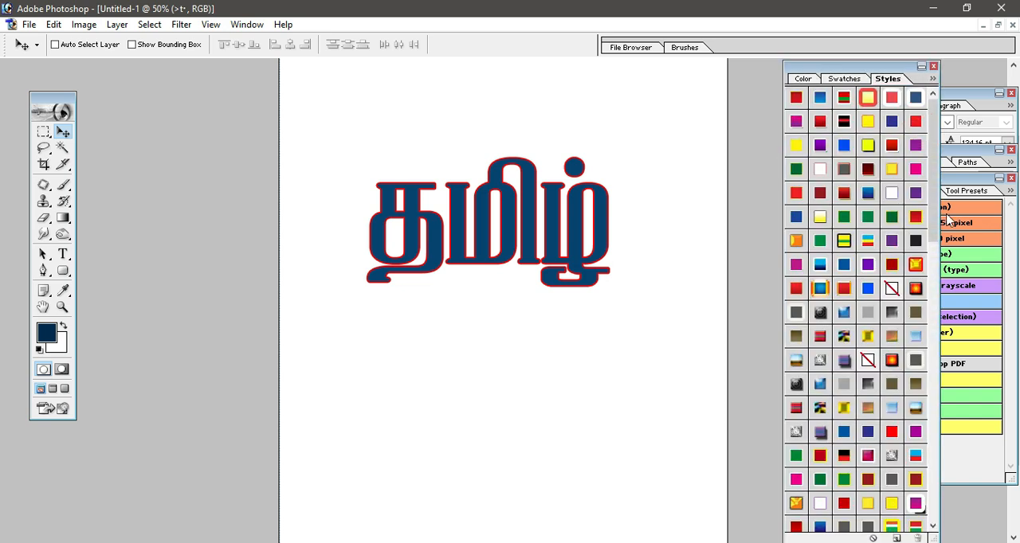
- Select the Tamil text layer and move the text slightly right on the page
{"action": "right_click", "coordinate": [577, 239]}
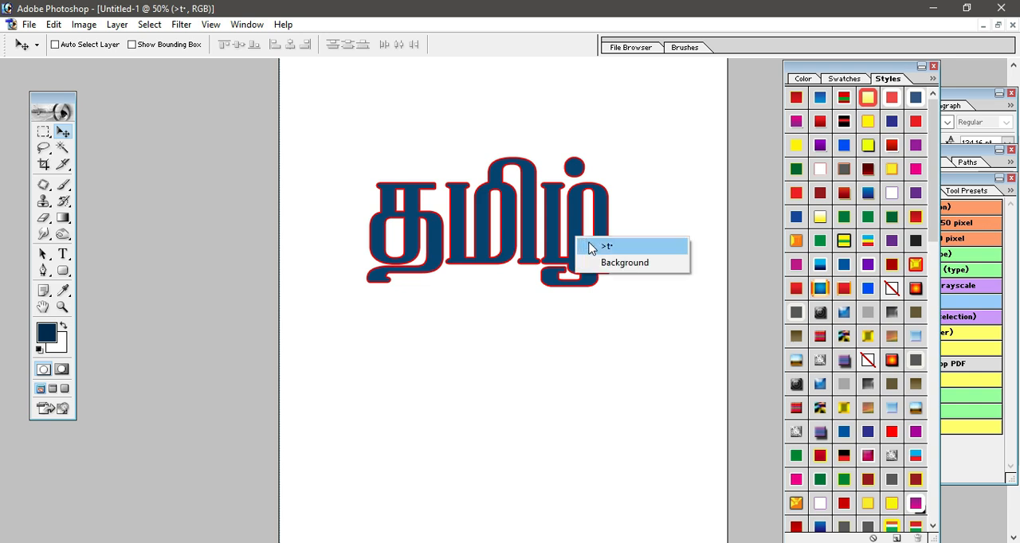
{"action": "left_click", "coordinate": [605, 246]}
{"action": "left_click_drag", "start_coordinate": [578, 241], "coordinate": [590, 241]}
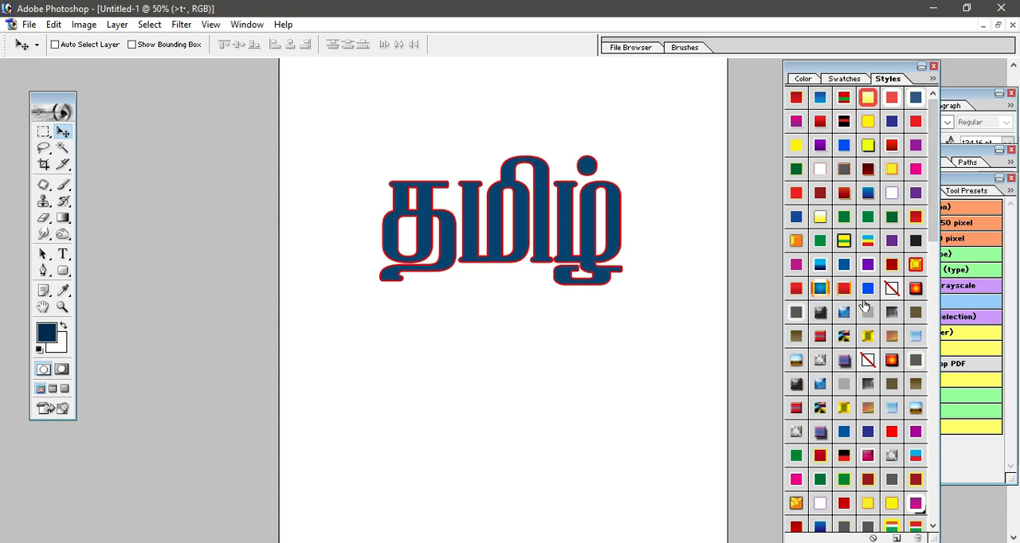
- Try several preset styles on the Tamil text, ending with the orange-gold style that has a wide black glow
{"action": "scroll", "coordinate": [876, 335], "scroll_direction": "down", "scroll_amount": 1}
{"action": "scroll", "coordinate": [876, 336], "scroll_direction": "down", "scroll_amount": 1}
{"action": "left_click", "coordinate": [866, 398]}
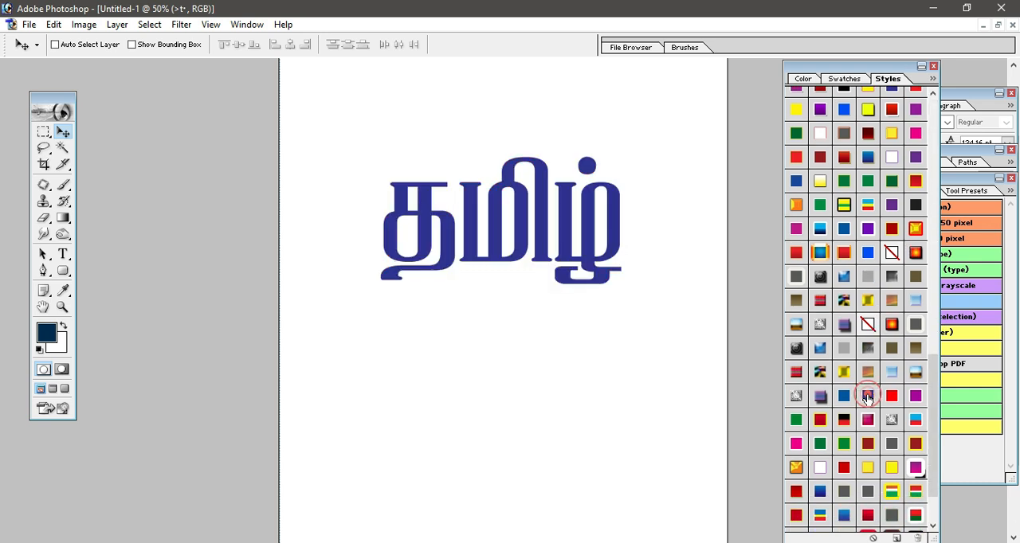
{"action": "left_click", "coordinate": [866, 467]}
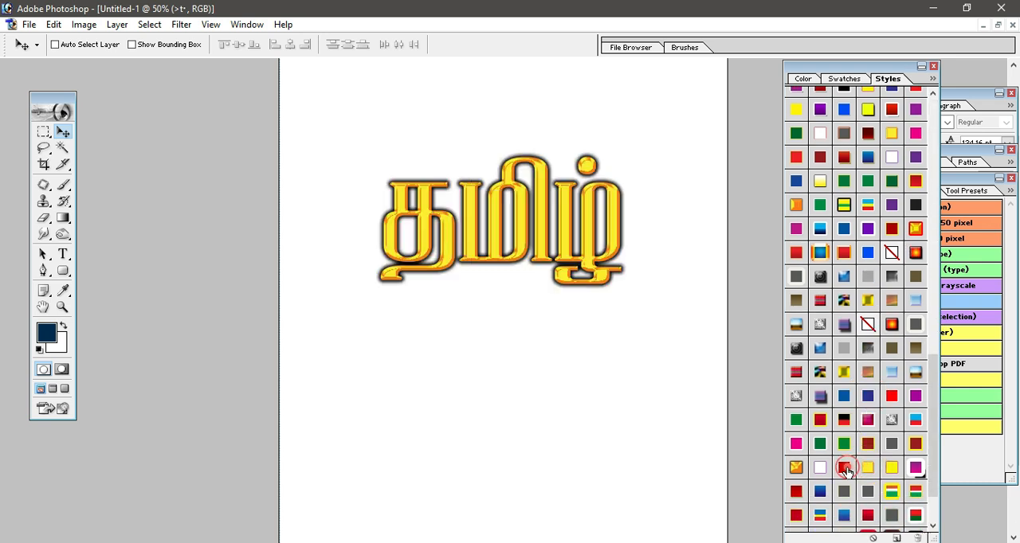
{"action": "left_click", "coordinate": [841, 470]}
{"action": "left_click", "coordinate": [820, 470]}
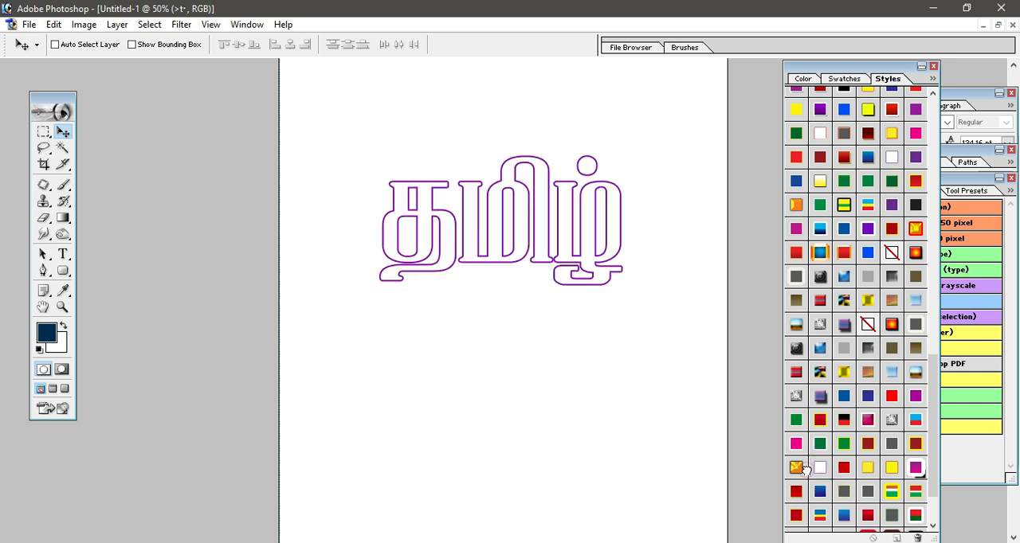
{"action": "left_click", "coordinate": [796, 468]}
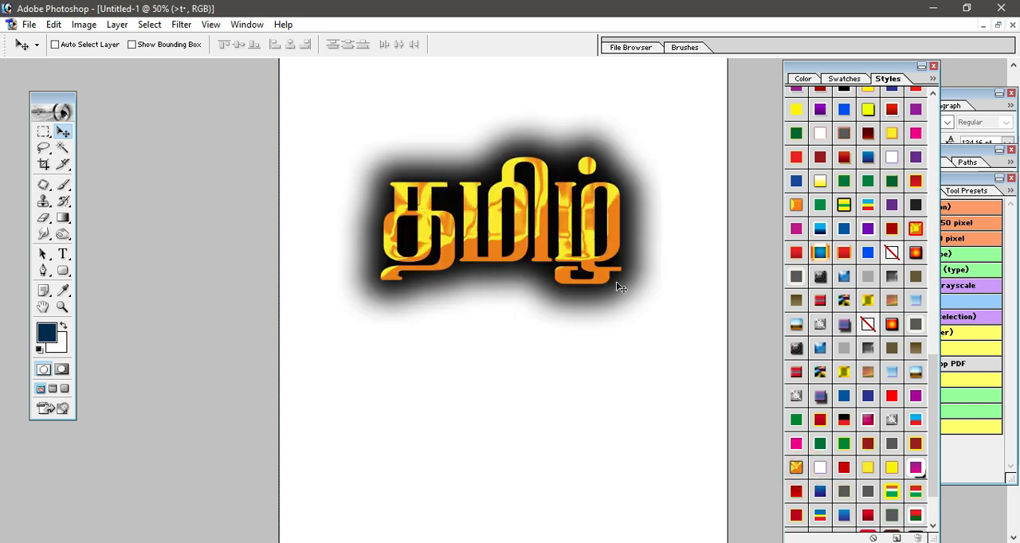
- Save the text layer's gold look as new preset Style 113, including layer effects and layer blending options
{"action": "right_click", "coordinate": [595, 253]}
{"action": "left_click", "coordinate": [619, 261]}
{"action": "left_click_drag", "start_coordinate": [935, 356], "coordinate": [935, 406]}
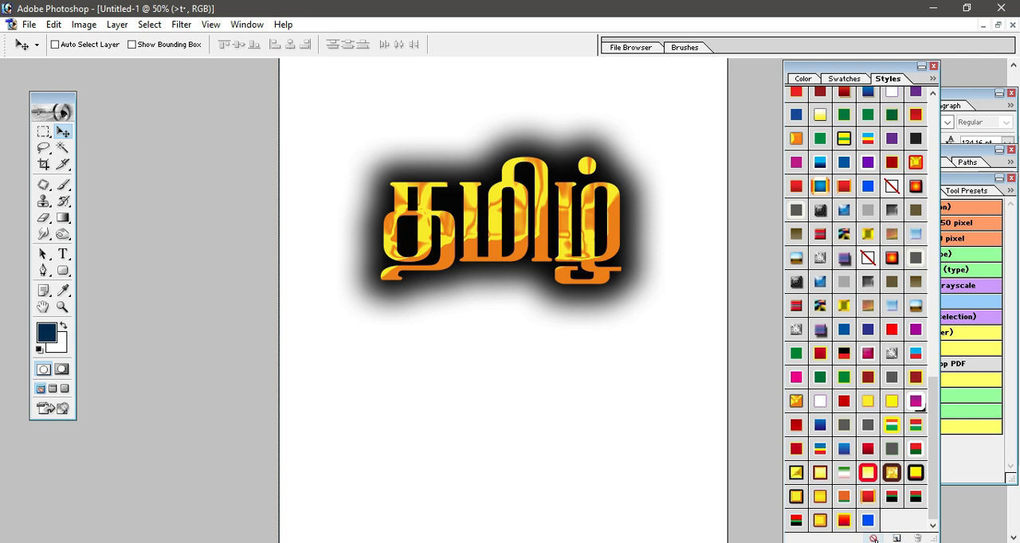
{"action": "left_click", "coordinate": [896, 539]}
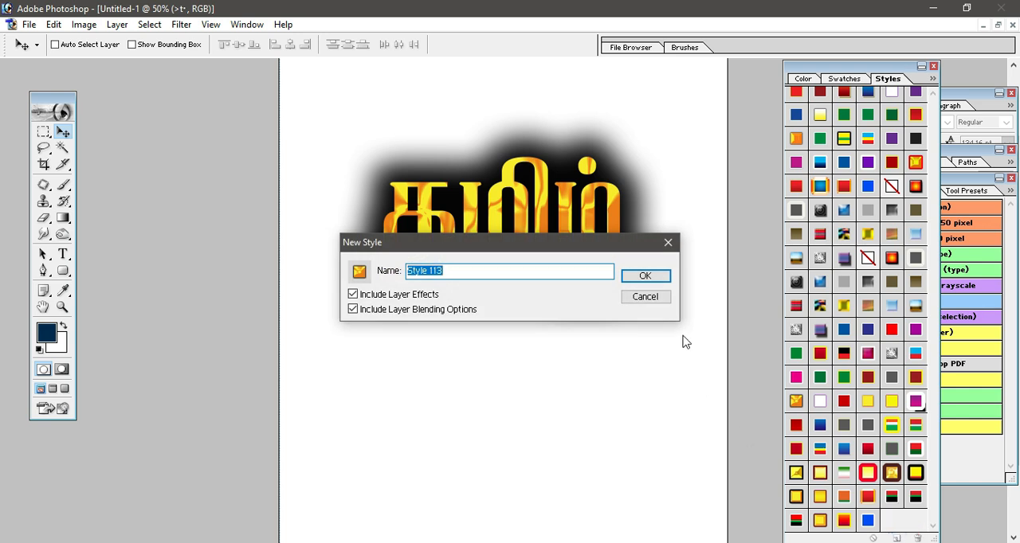
{"action": "left_click", "coordinate": [642, 277]}
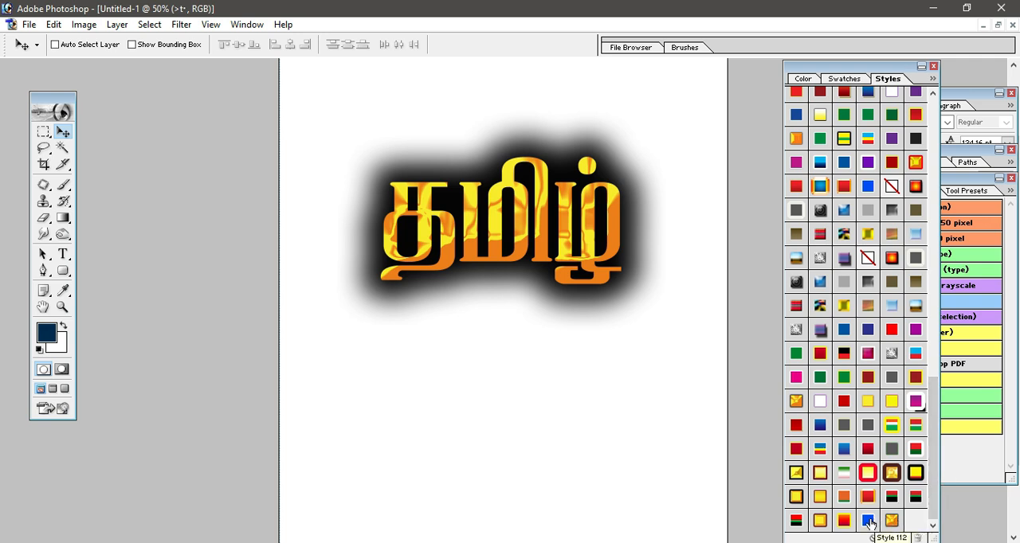
- Test the newly saved gold preset by switching the text between it and the bright blue Style 112
{"action": "left_click", "coordinate": [868, 521]}
{"action": "left_click", "coordinate": [869, 521]}
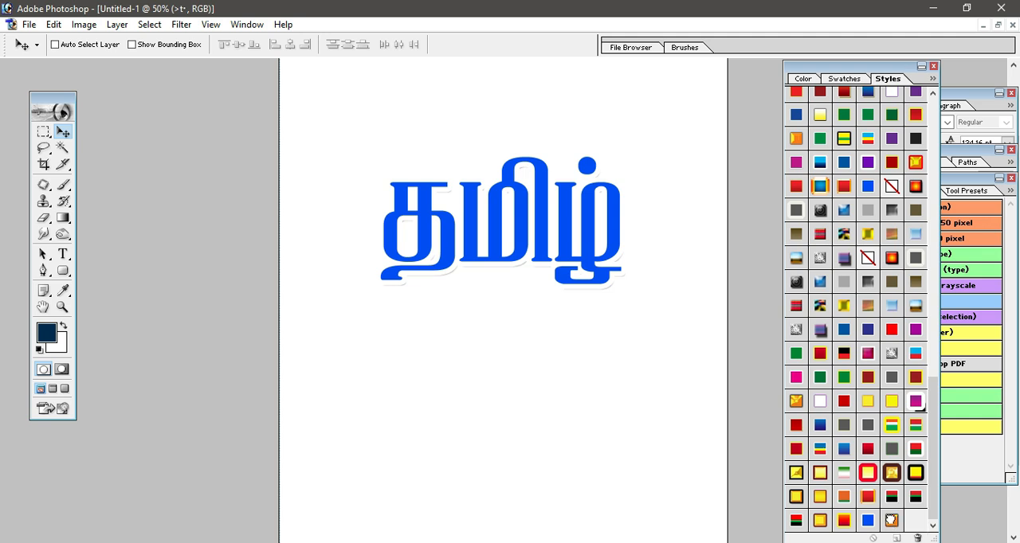
{"action": "left_click", "coordinate": [888, 522]}
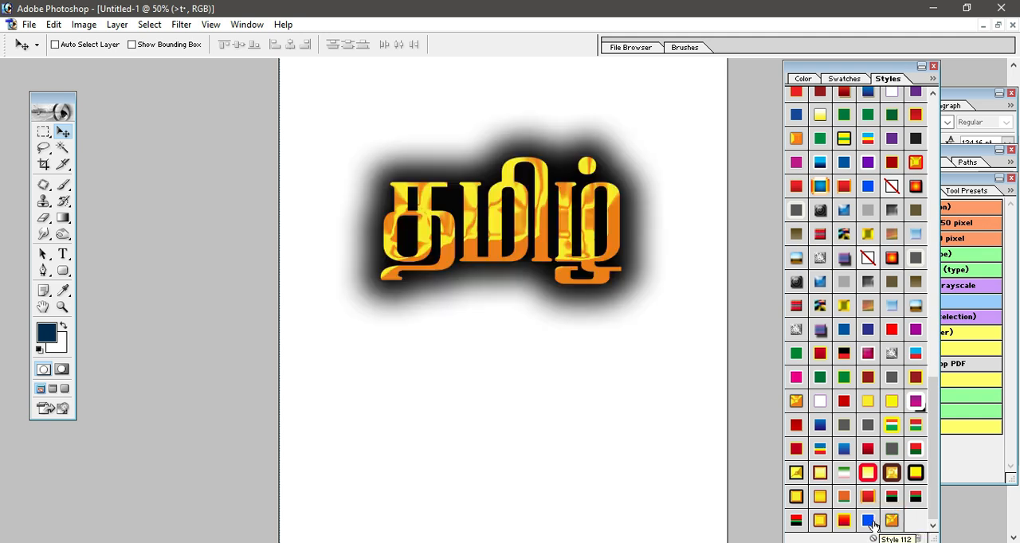
{"action": "left_click", "coordinate": [867, 521]}
{"action": "left_click", "coordinate": [890, 520]}
- Try striped and solid-colour preset styles on the text, including blue-yellow-red bands, blue, purple, and dark red with yellow outline
{"action": "left_click", "coordinate": [892, 424]}
{"action": "left_click", "coordinate": [818, 450]}
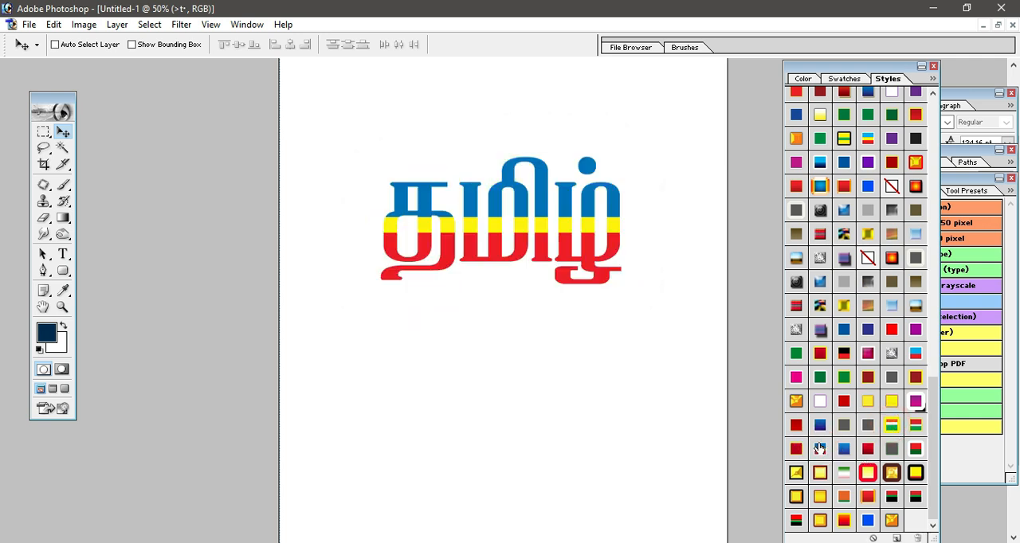
{"action": "left_click", "coordinate": [845, 329]}
{"action": "left_click", "coordinate": [868, 329]}
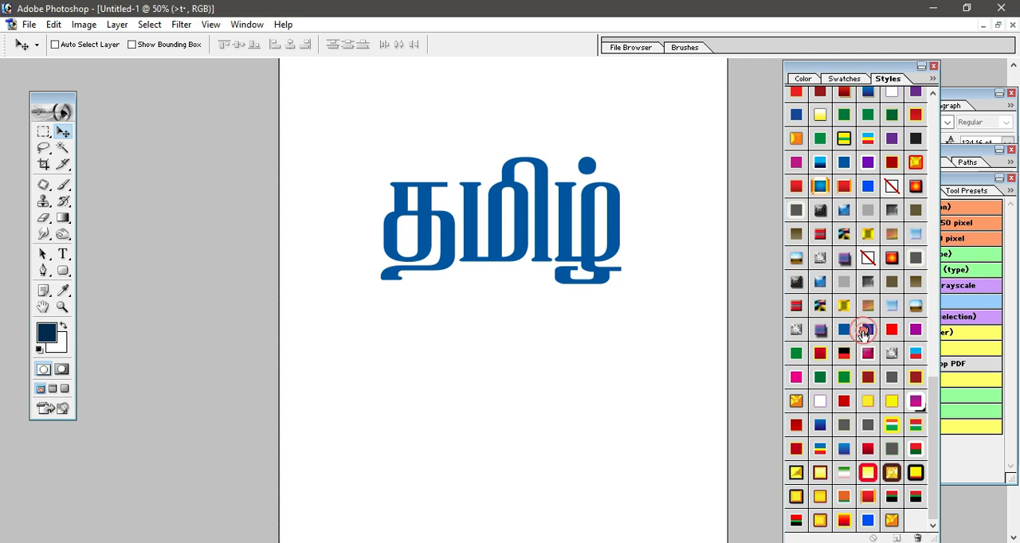
{"action": "left_click", "coordinate": [892, 330]}
{"action": "left_click", "coordinate": [916, 329]}
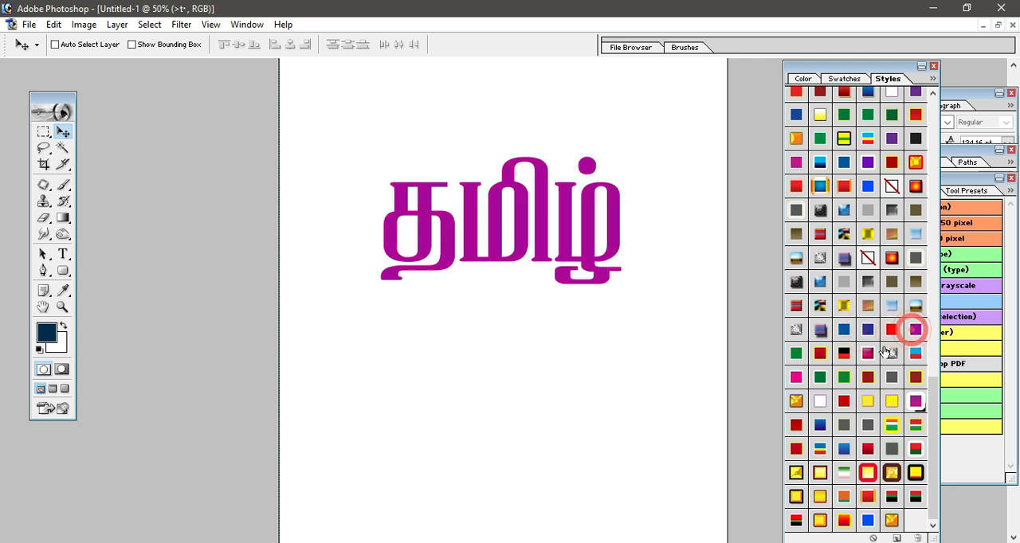
{"action": "left_click", "coordinate": [820, 352]}
{"action": "left_click", "coordinate": [867, 377]}
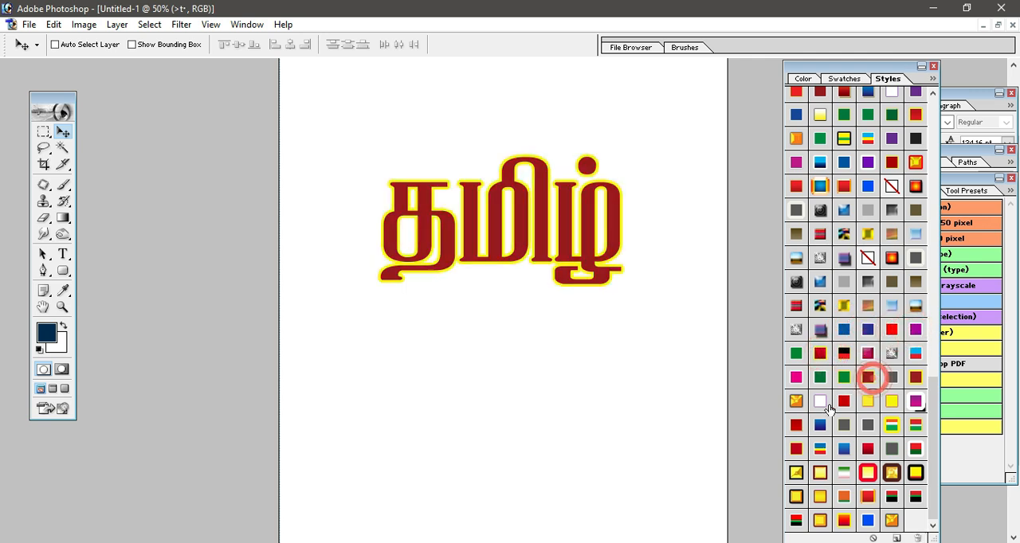
- Try the gold, pink, green and outlined dark red presets on the text, ending with crimson outlined in yellow
{"action": "left_click", "coordinate": [795, 401]}
{"action": "left_click", "coordinate": [795, 376]}
{"action": "left_click", "coordinate": [796, 353]}
{"action": "left_click", "coordinate": [819, 377]}
{"action": "left_click", "coordinate": [844, 377]}
{"action": "left_click", "coordinate": [867, 376]}
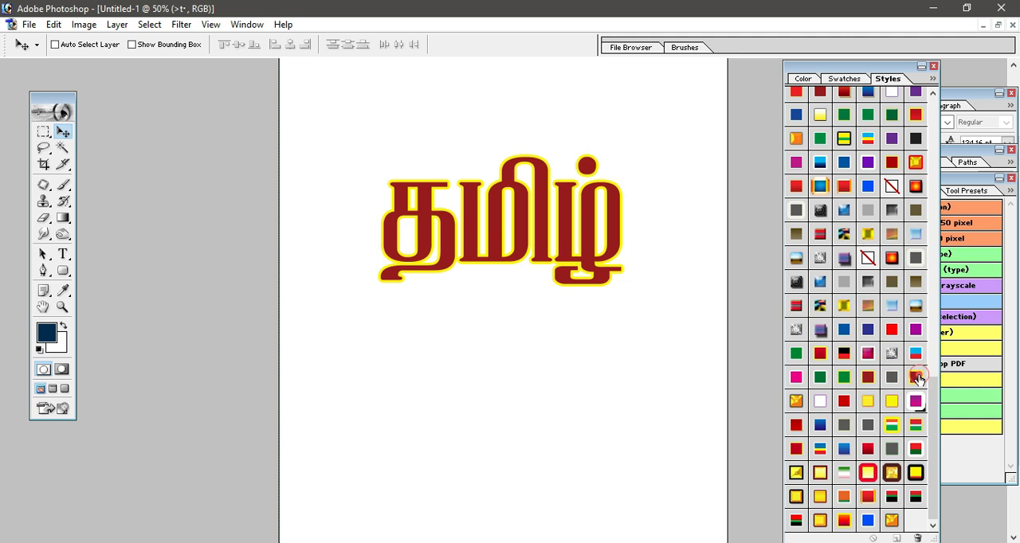
{"action": "left_click", "coordinate": [915, 377]}
- Preview the blue gradient and outlined presets on the text, and apply the glossy gold style with a thick maroon outline
{"action": "left_click", "coordinate": [801, 449]}
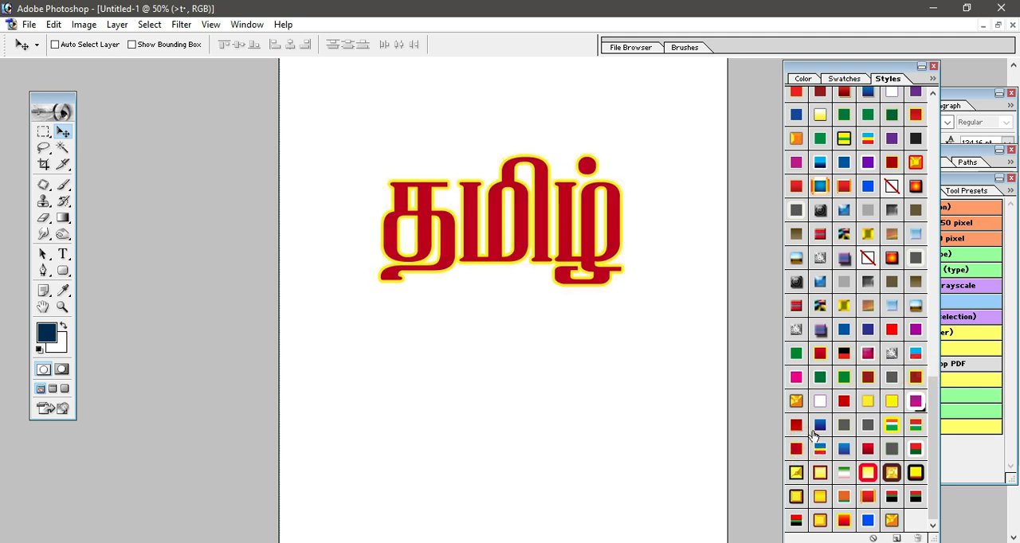
{"action": "left_click", "coordinate": [820, 426]}
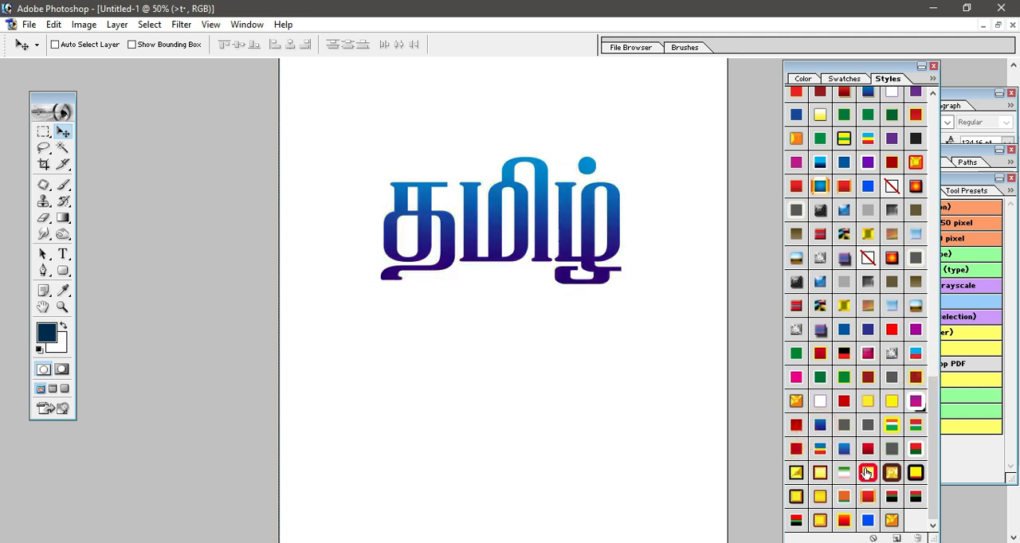
{"action": "left_click", "coordinate": [867, 473]}
{"action": "left_click", "coordinate": [821, 497]}
{"action": "left_click", "coordinate": [819, 473]}
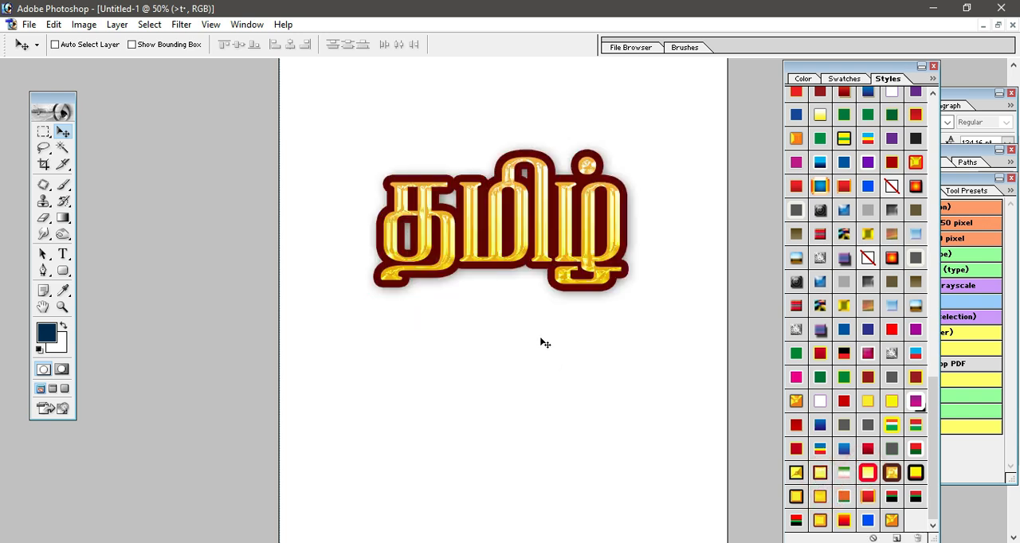